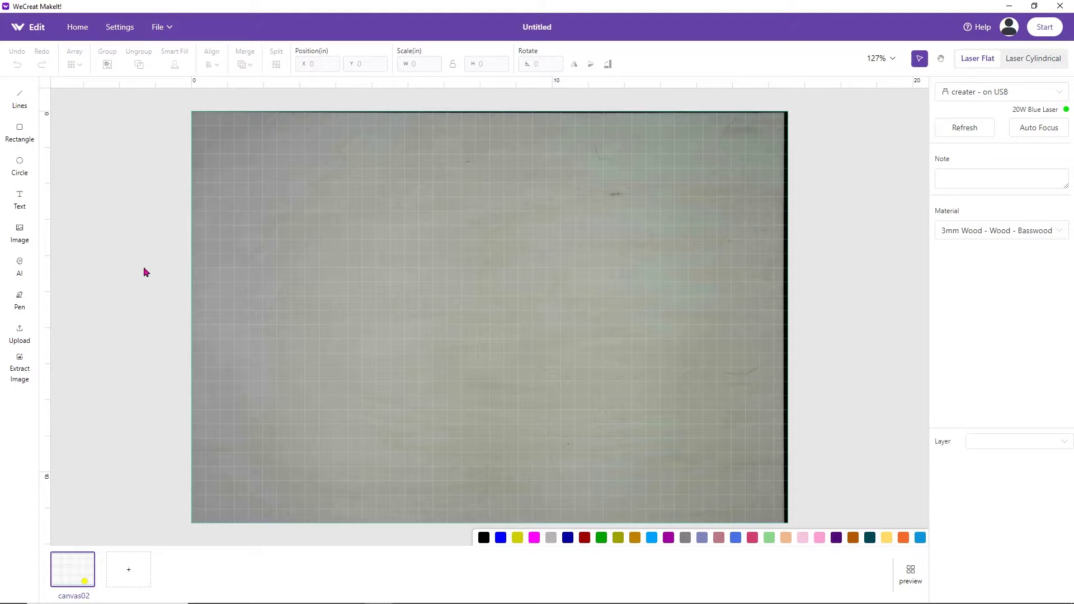
Step: Open the device settings showing firmware 2.0.12 and software 1.0.5, then choose Camera Calibration
{"action": "left_click", "coordinate": [121, 29]}
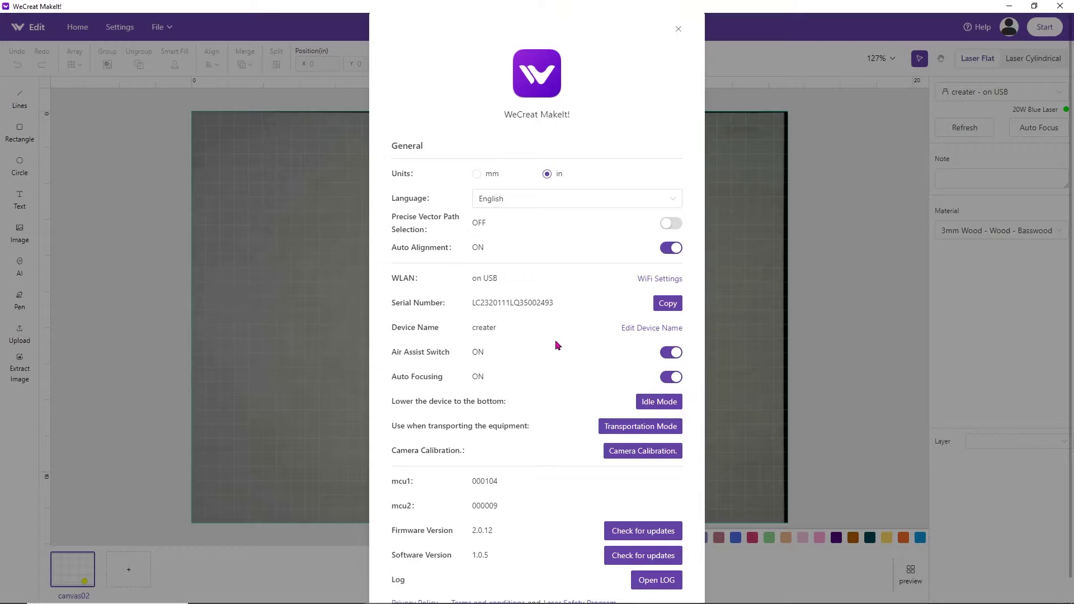
{"action": "scroll", "coordinate": [565, 408], "scroll_direction": "down", "scroll_amount": 1}
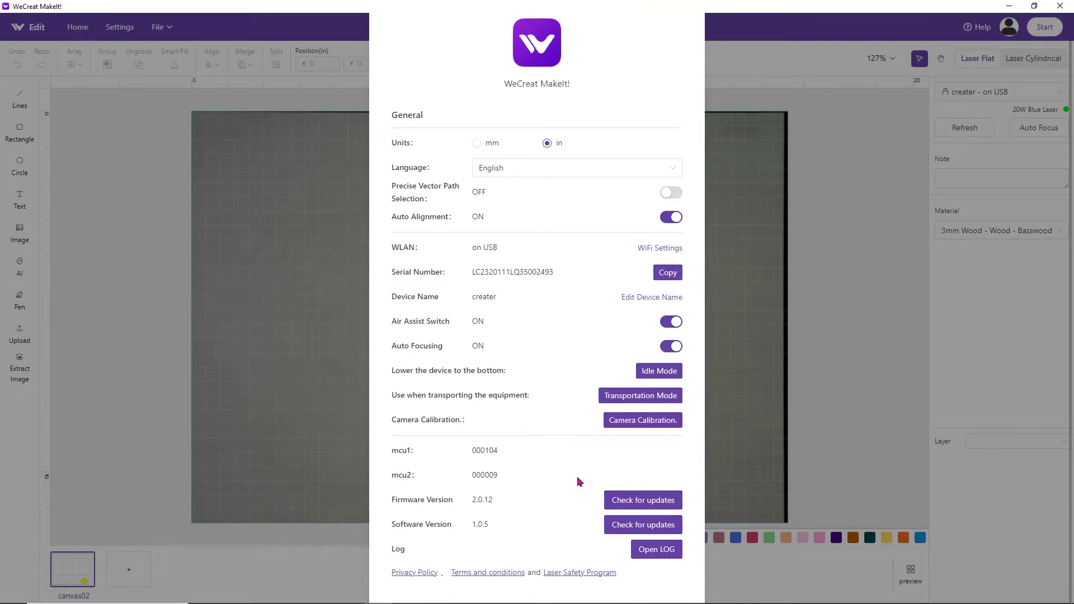
{"action": "left_click", "coordinate": [643, 427]}
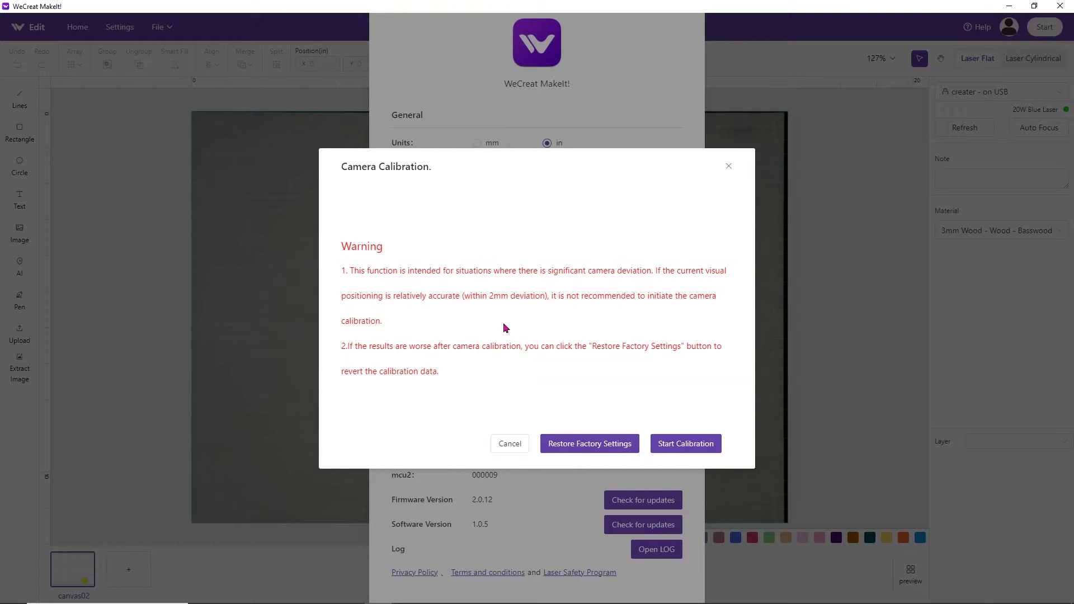
Step: Start the camera calibration past the warning and select the basswood thickness field
{"action": "mouse_move", "coordinate": [352, 597]}
{"action": "left_click", "coordinate": [694, 444]}
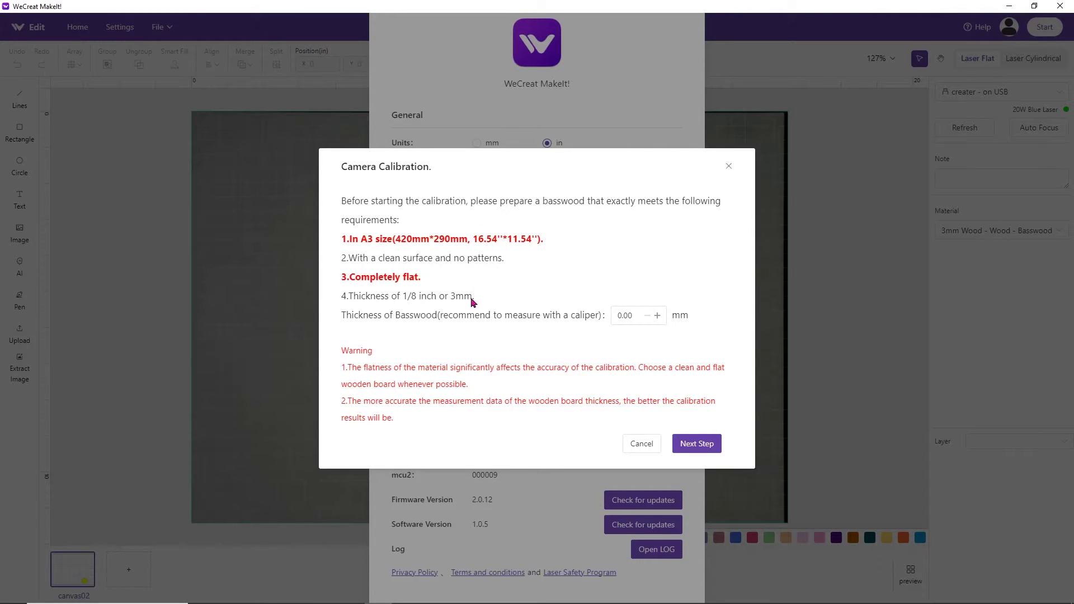
{"action": "left_click", "coordinate": [657, 316]}
Step: Replace the basswood thickness with 3.00 mm and advance to the board-placement step
{"action": "left_click", "coordinate": [658, 315]}
{"action": "left_click", "coordinate": [657, 315]}
{"action": "key", "text": "BackSpace"}
{"action": "key", "text": "BackSpace"}
{"action": "key", "text": "BackSpace"}
{"action": "key", "text": "BackSpace"}
{"action": "type", "text": "3.00"}
{"action": "left_click", "coordinate": [708, 446]}
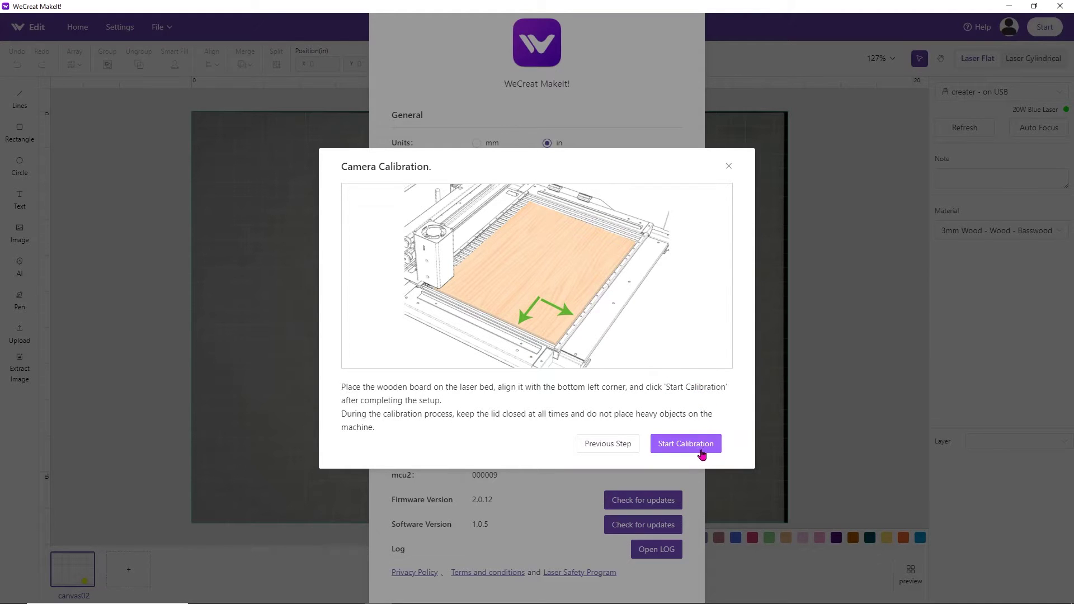
Step: Run the camera calibration through all five stages and finish it
{"action": "left_click", "coordinate": [696, 446]}
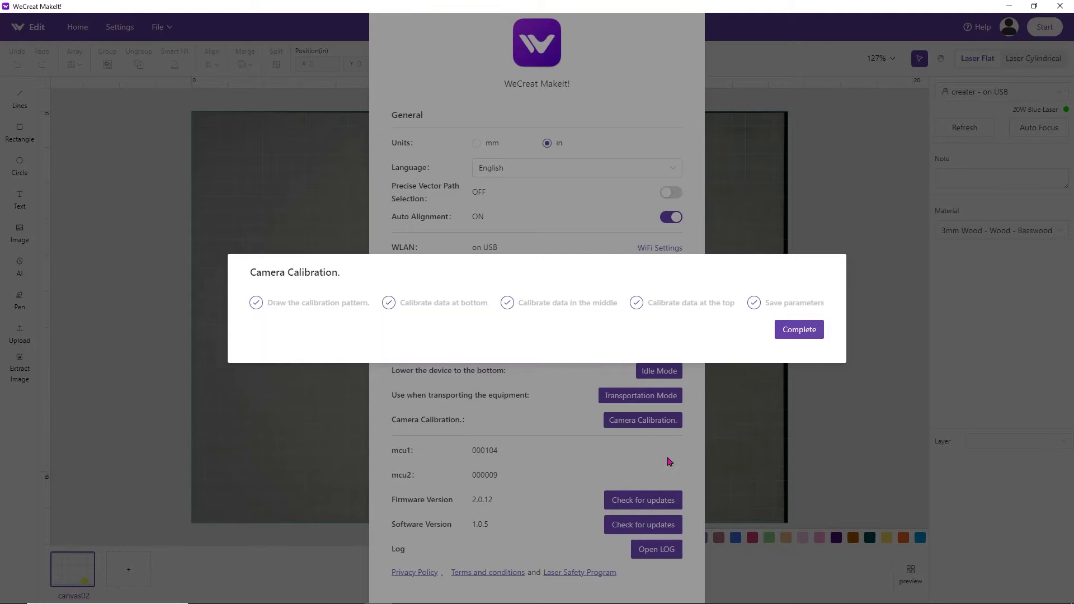
{"action": "left_click", "coordinate": [809, 334]}
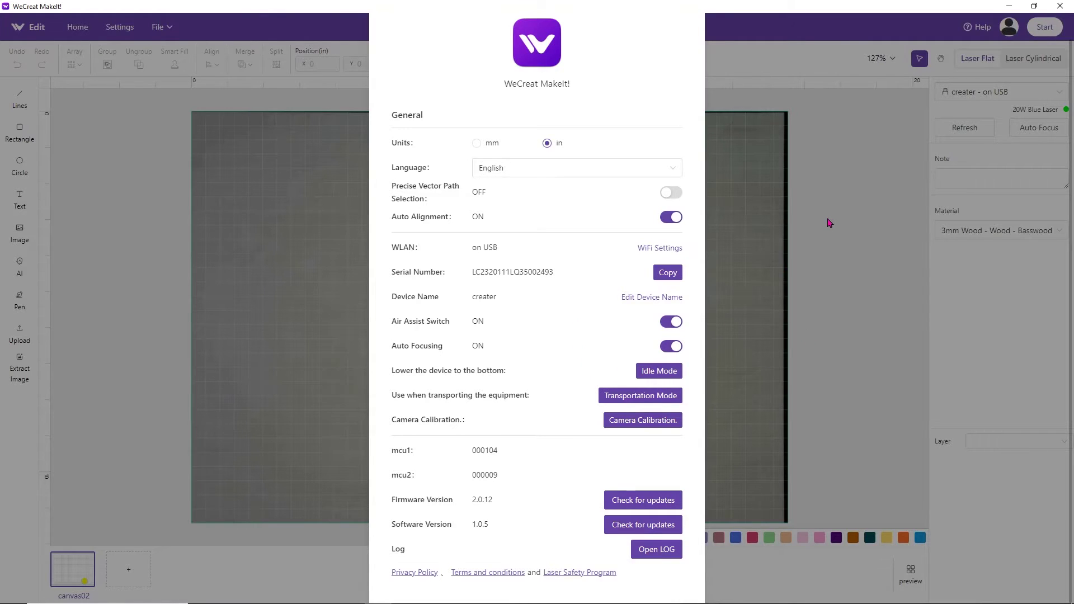
Step: Close Settings and open the tictactoe design from the glowforge folder on the Desktop
{"action": "scroll", "coordinate": [615, 46], "scroll_direction": "up", "scroll_amount": 1}
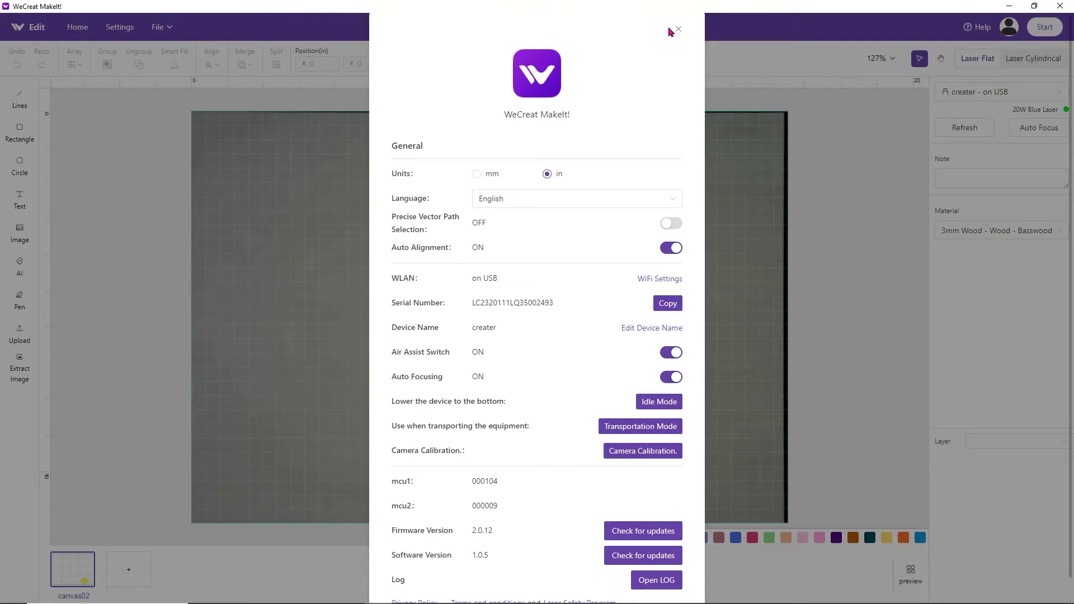
{"action": "left_click", "coordinate": [681, 30]}
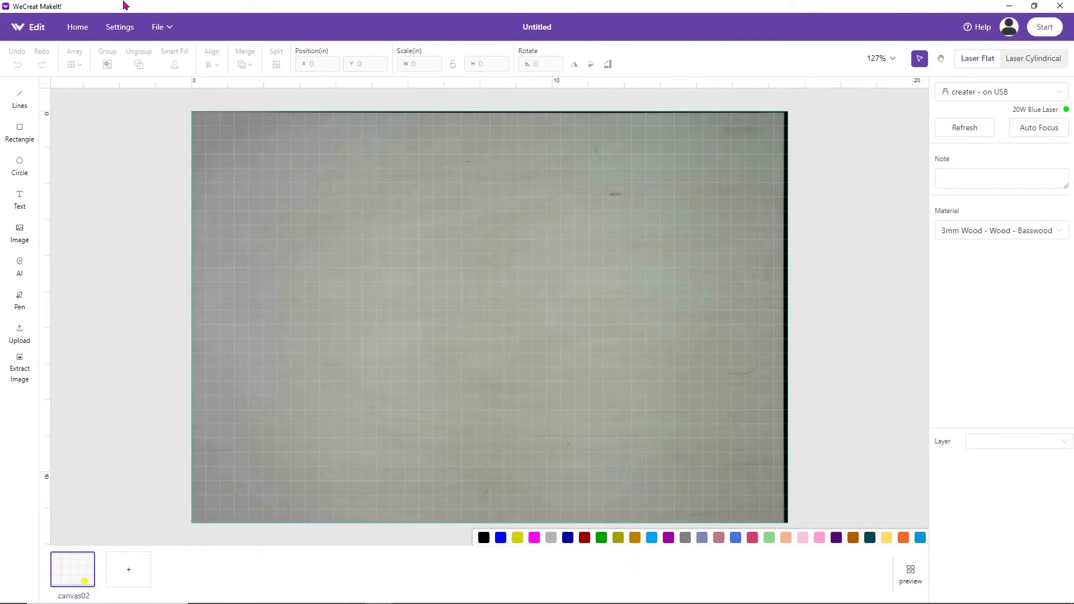
{"action": "left_click", "coordinate": [163, 34]}
{"action": "left_click", "coordinate": [176, 68]}
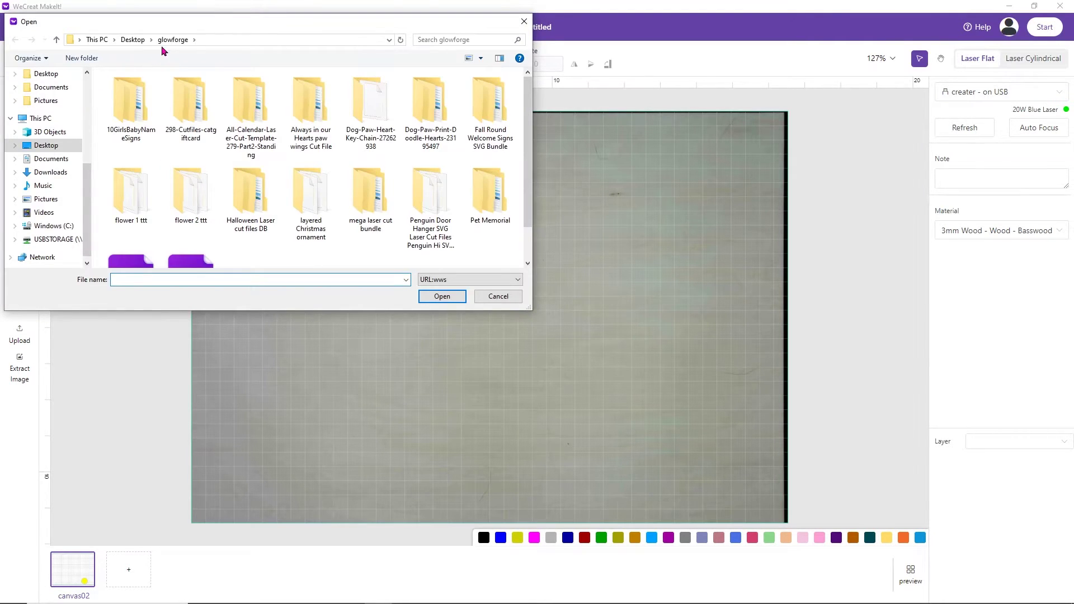
{"action": "scroll", "coordinate": [192, 168], "scroll_direction": "down", "scroll_amount": 2}
{"action": "double_click", "coordinate": [148, 232]}
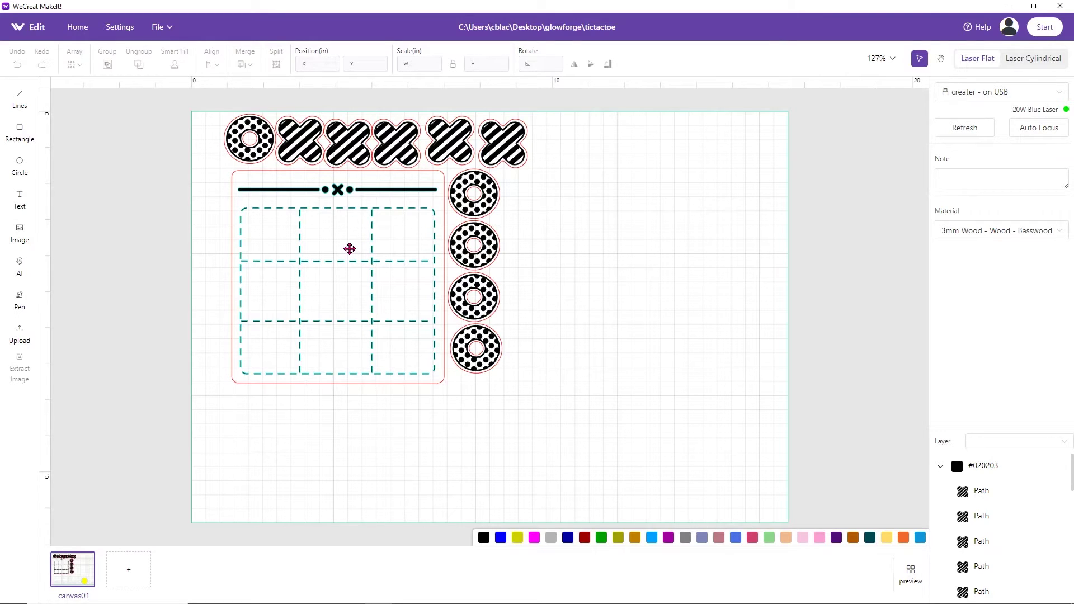
Step: Delete the tic-tac-toe grid lines and the four extra X pieces
{"action": "left_click", "coordinate": [349, 249]}
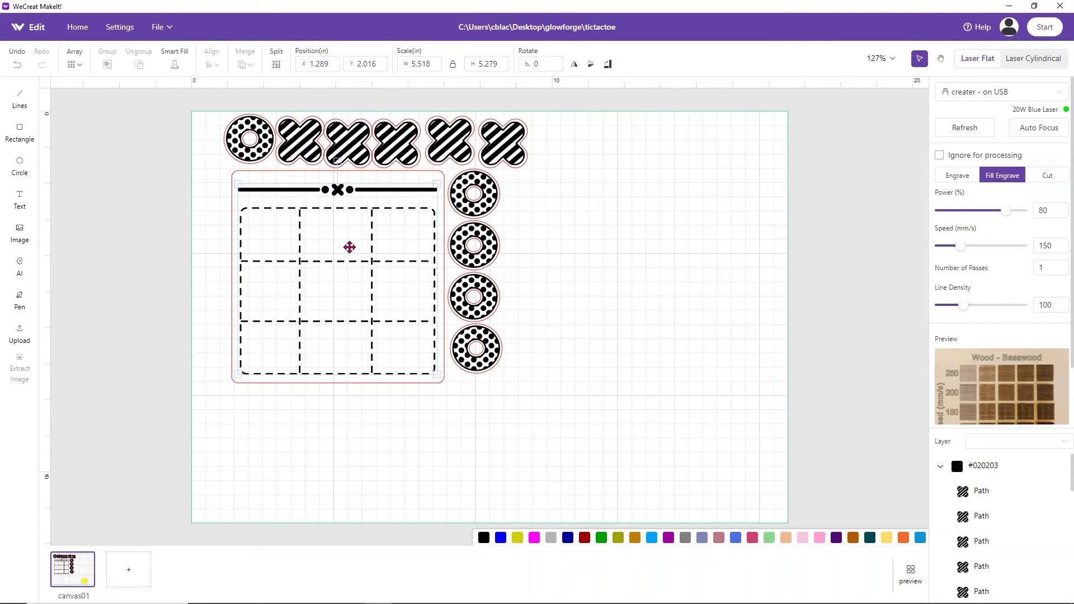
{"action": "key", "text": "Delete"}
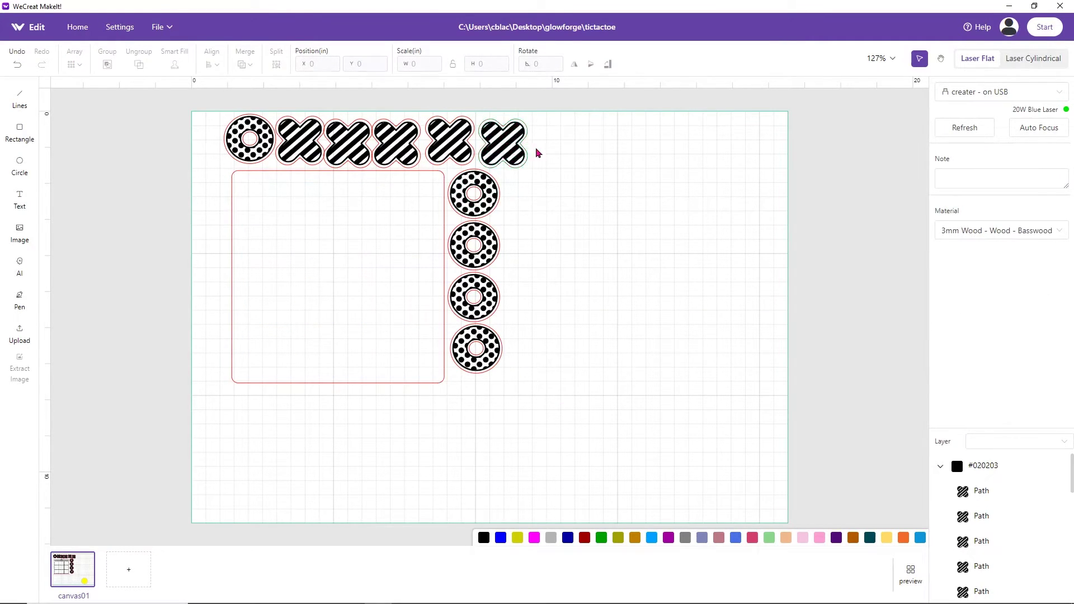
{"action": "left_click_drag", "start_coordinate": [557, 164], "coordinate": [341, 125]}
{"action": "key", "text": "Delete"}
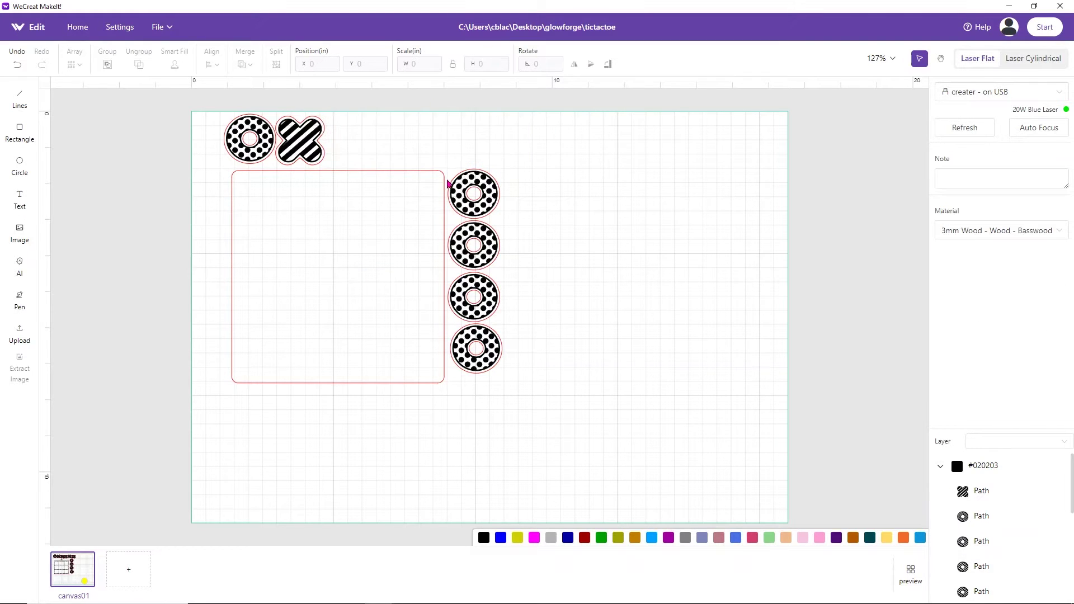
Step: Move one O piece into the top row after the X, undoing a misplaced move
{"action": "mouse_move", "coordinate": [478, 190]}
{"action": "left_mouse_down"}
{"action": "mouse_move", "coordinate": [417, 147]}
{"action": "mouse_move", "coordinate": [357, 146]}
{"action": "mouse_move", "coordinate": [477, 193]}
{"action": "left_mouse_up"}
{"action": "left_click", "coordinate": [27, 66]}
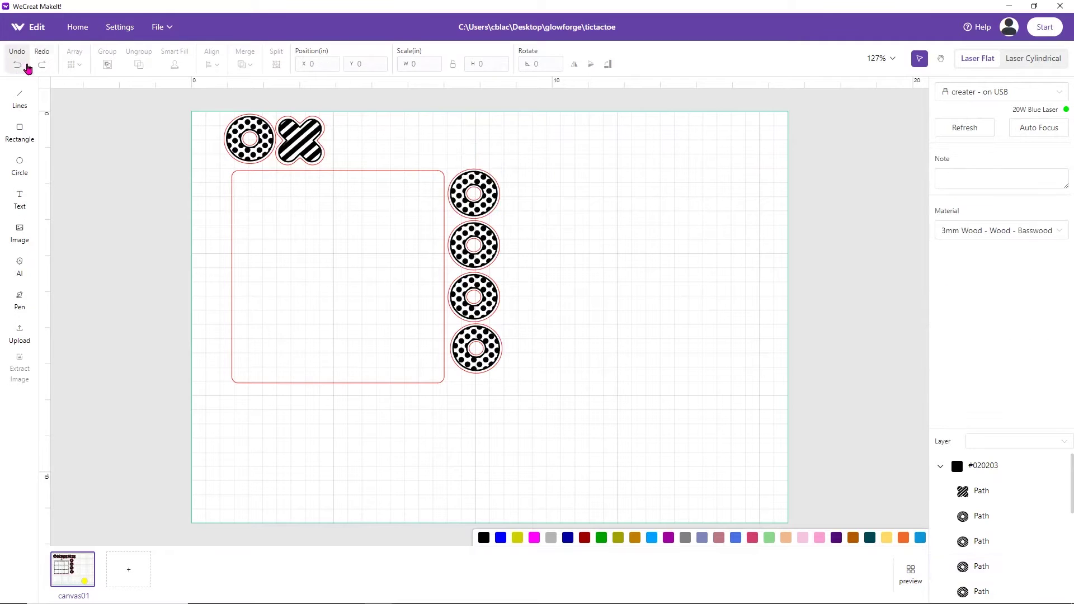
{"action": "left_click_drag", "start_coordinate": [548, 218], "coordinate": [358, 139]}
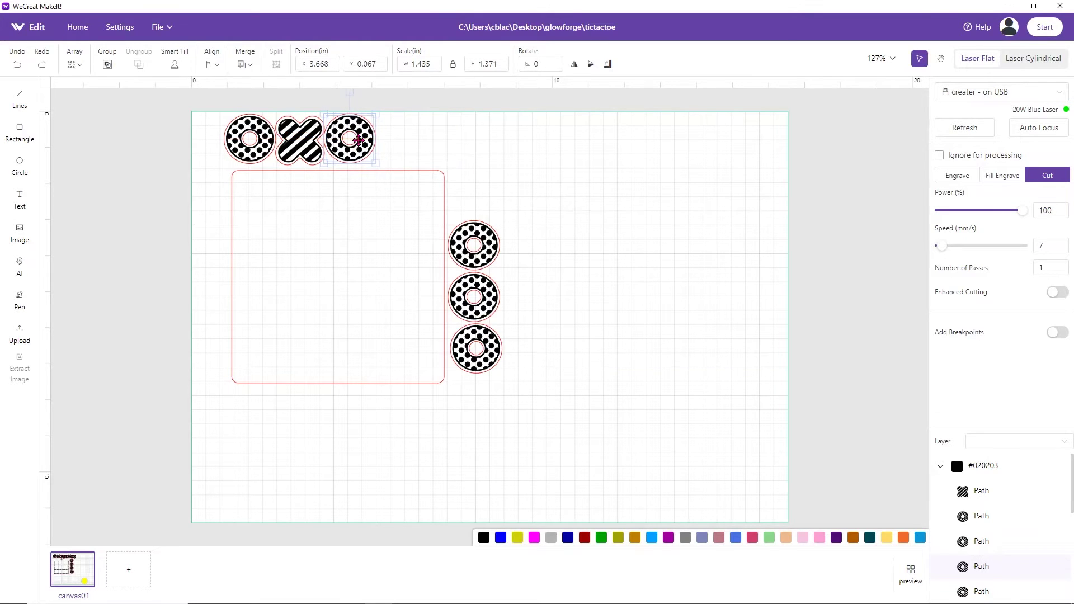
Step: Delete the leftover circles and red outline, then move the O, X, O row to the bottom-left
{"action": "left_click_drag", "start_coordinate": [554, 420], "coordinate": [414, 197]}
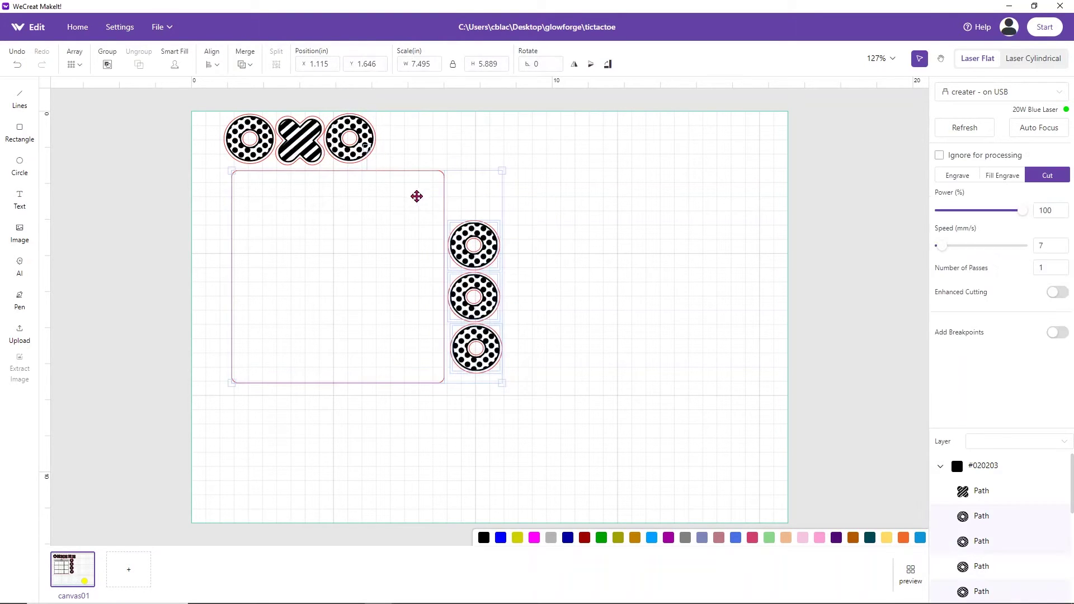
{"action": "key", "text": "Delete"}
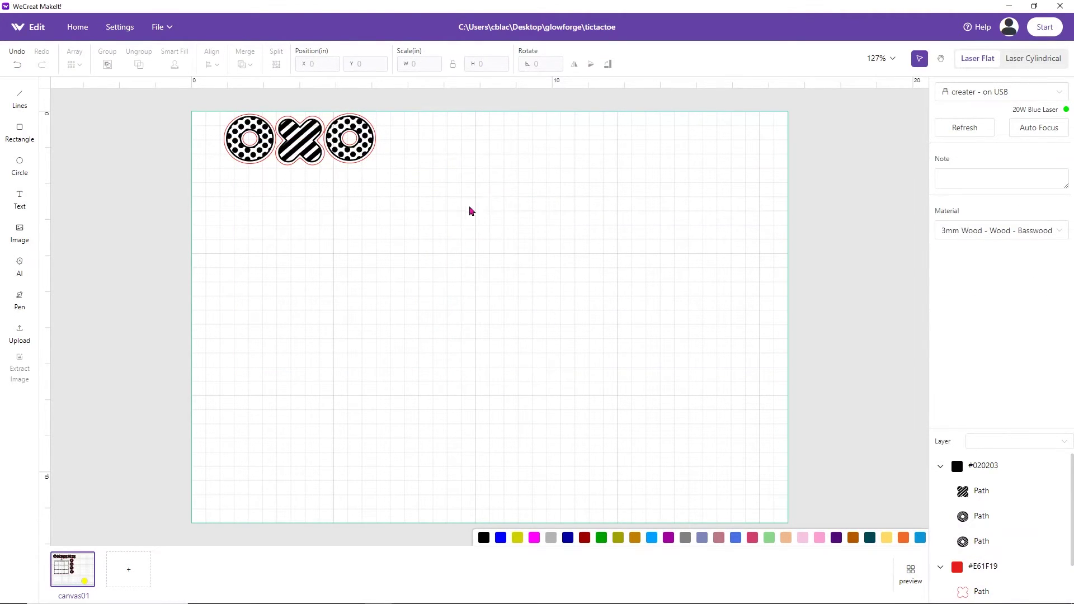
{"action": "left_click_drag", "start_coordinate": [452, 183], "coordinate": [184, 102]}
{"action": "left_click_drag", "start_coordinate": [248, 139], "coordinate": [222, 497]}
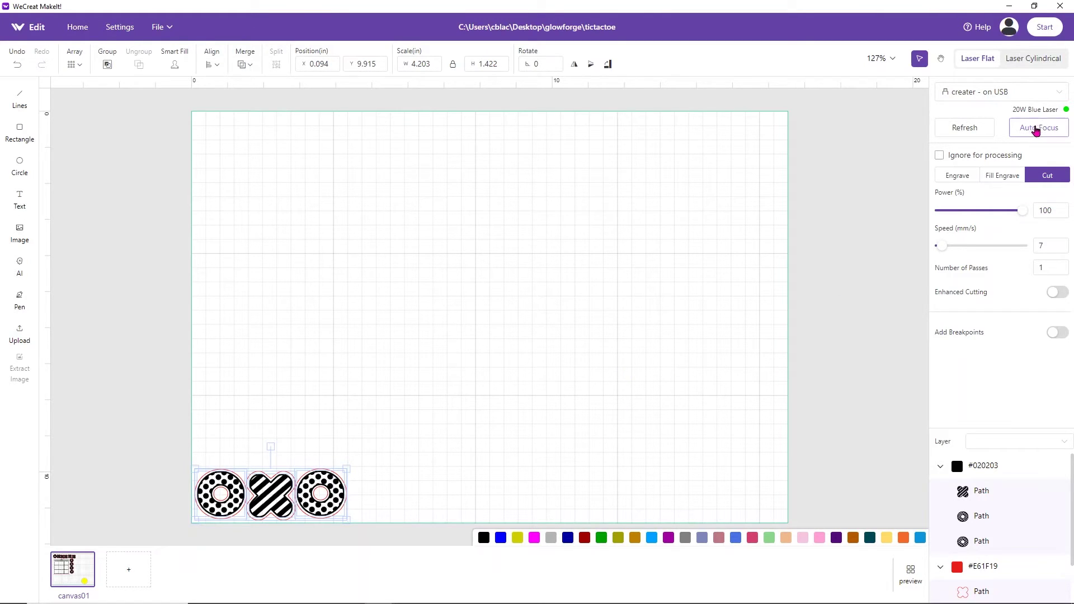
Step: Autofocus for a live board image, then open the #020203 layer's engrave settings and basswood chart
{"action": "left_click", "coordinate": [1048, 130]}
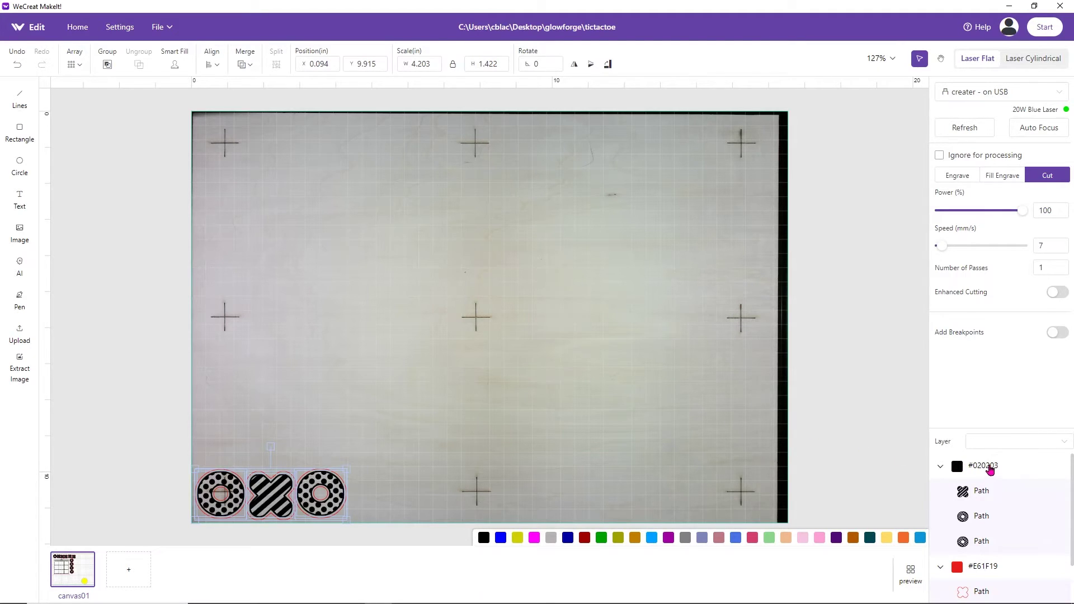
{"action": "left_click", "coordinate": [989, 470]}
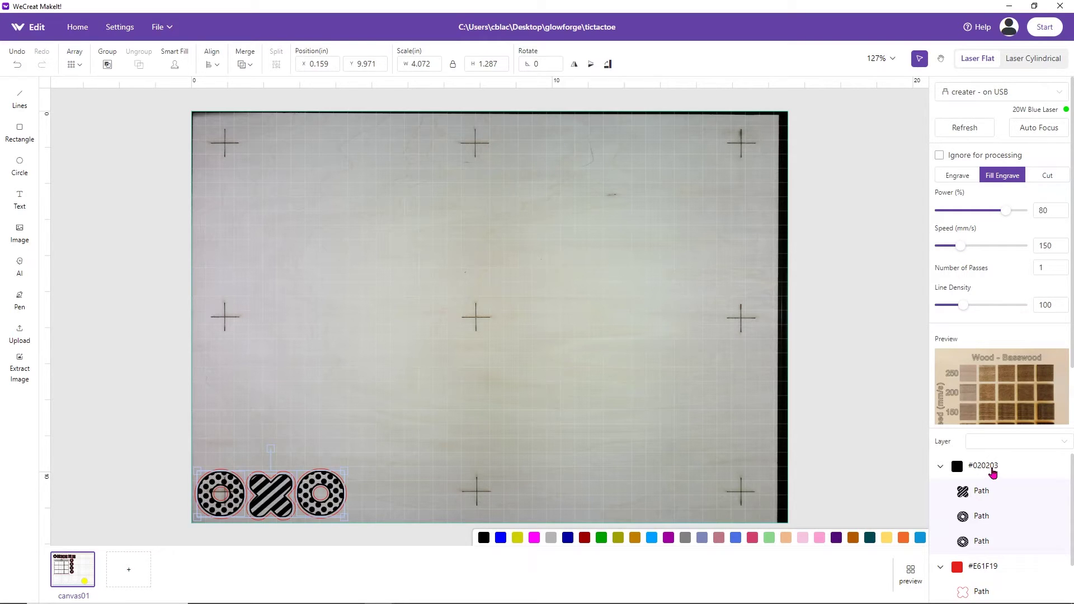
{"action": "left_click", "coordinate": [1005, 389]}
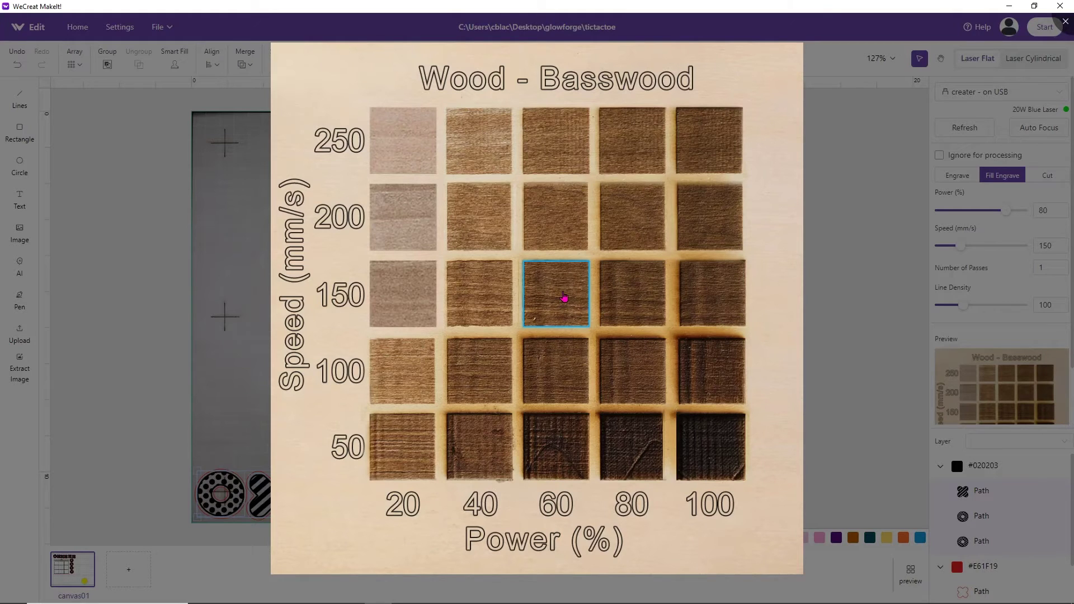
Step: Set layer #020203 to 60% power at 150 mm/s, keeping red #E61F19 as Cut at 100%, 7 mm/s
{"action": "left_click", "coordinate": [564, 297]}
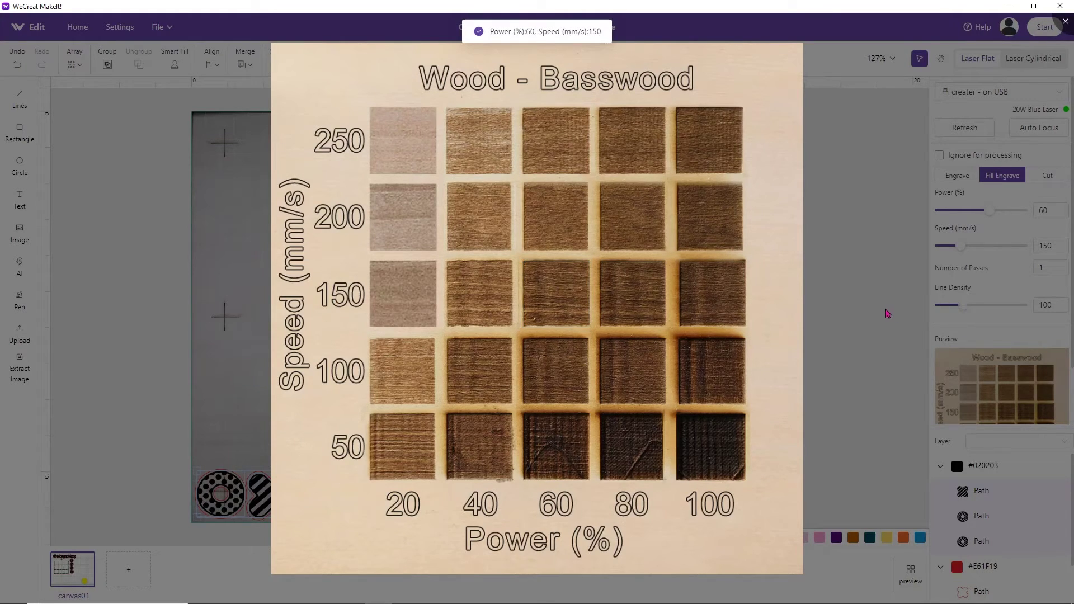
{"action": "left_click", "coordinate": [888, 313]}
{"action": "scroll", "coordinate": [973, 498], "scroll_direction": "down", "scroll_amount": 2}
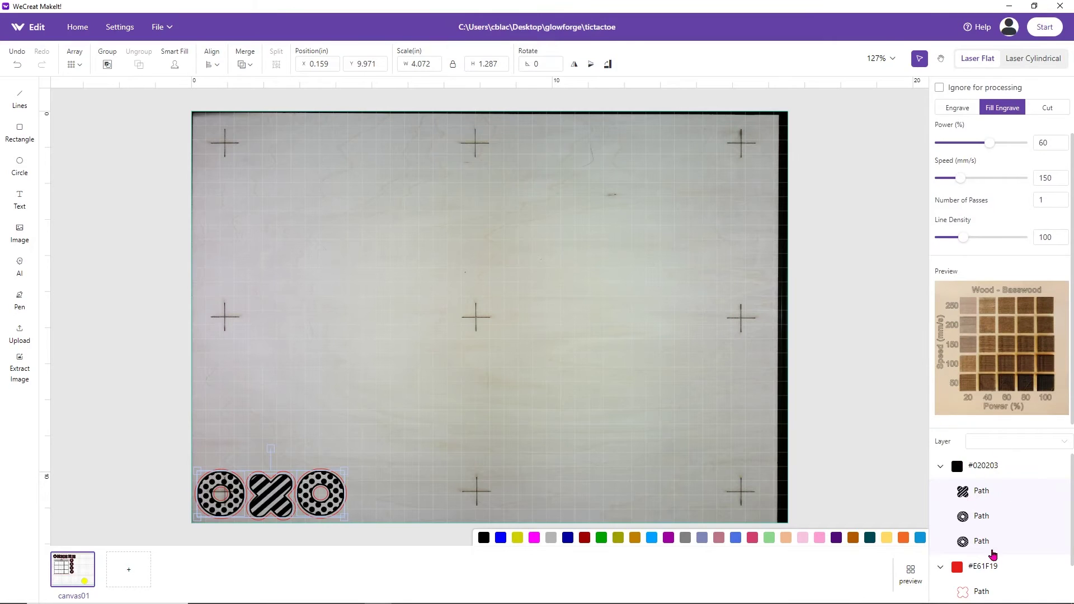
{"action": "left_click", "coordinate": [992, 572]}
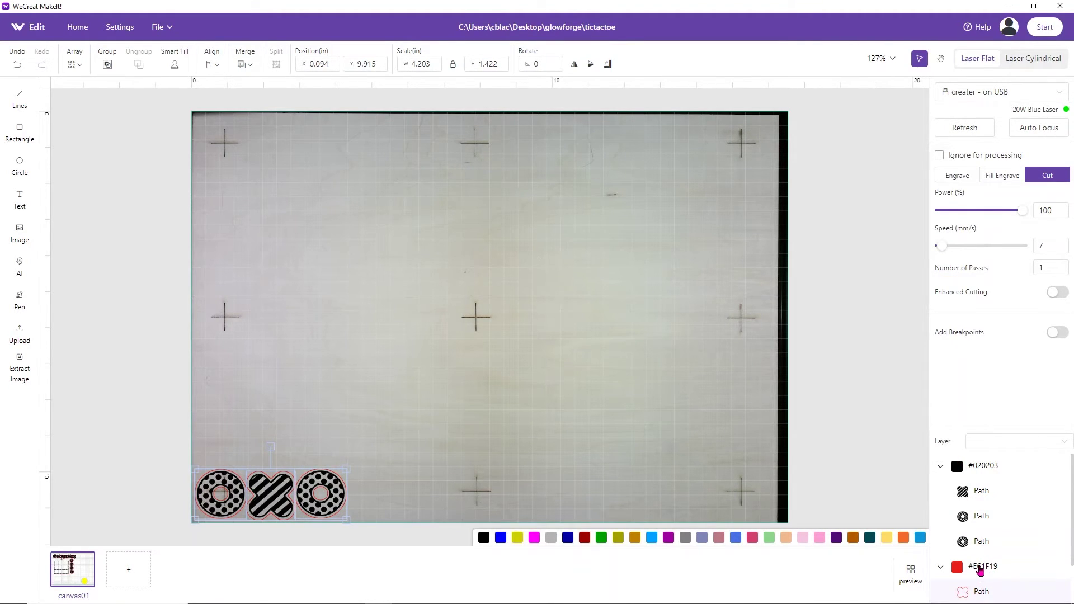
{"action": "left_click", "coordinate": [1060, 178]}
{"action": "left_click", "coordinate": [982, 466]}
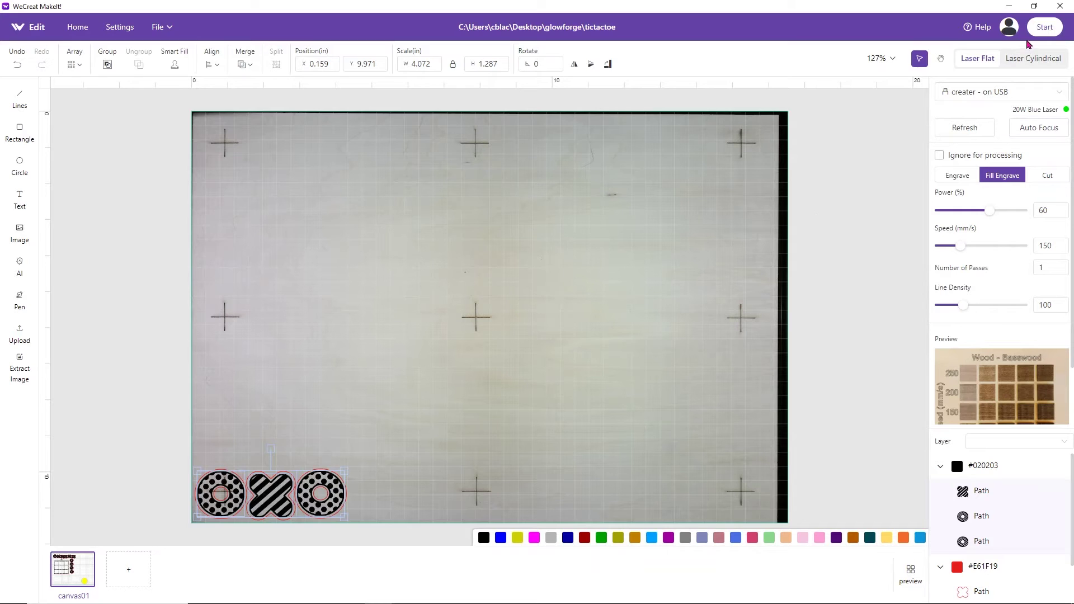
Step: Start processing the O-X-O job (estimated 00:06:11) and send it to the laser
{"action": "left_click", "coordinate": [1041, 31]}
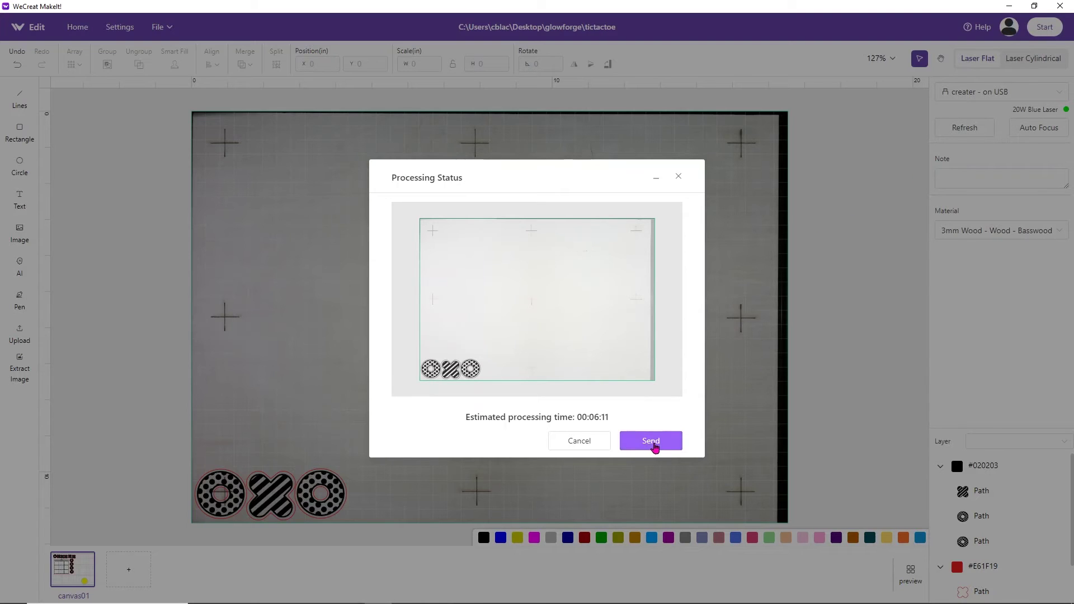
{"action": "left_click", "coordinate": [655, 443]}
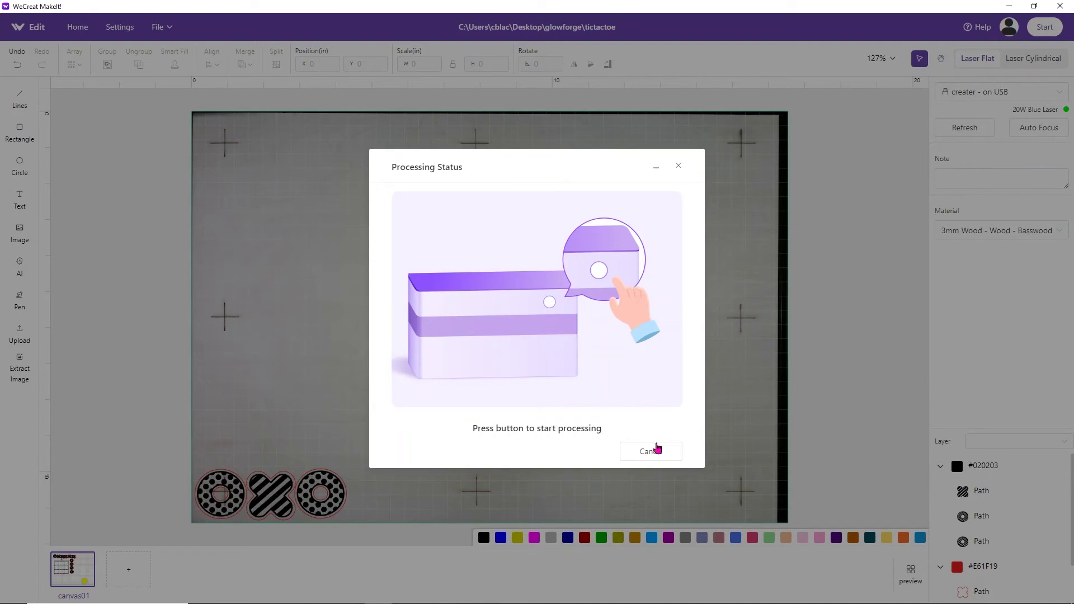